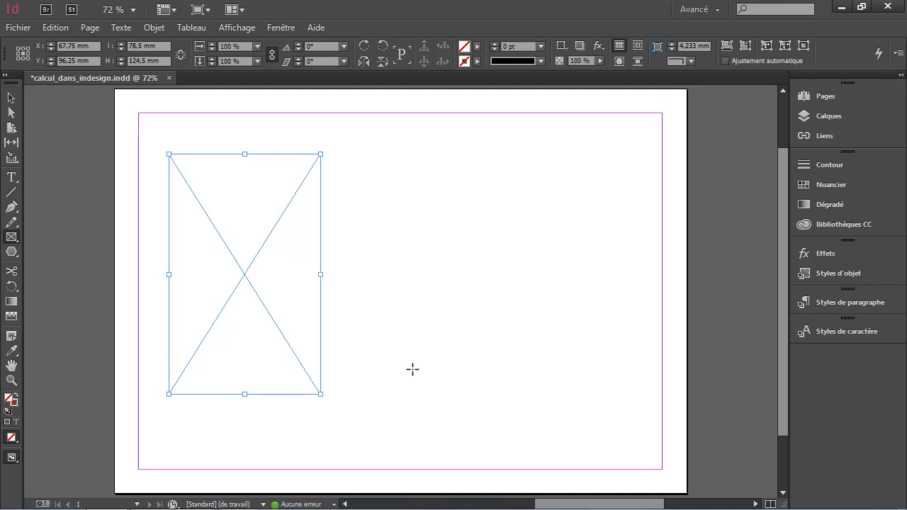
- Open the Transformation panel from the object and layout window options
left_click(279, 28)
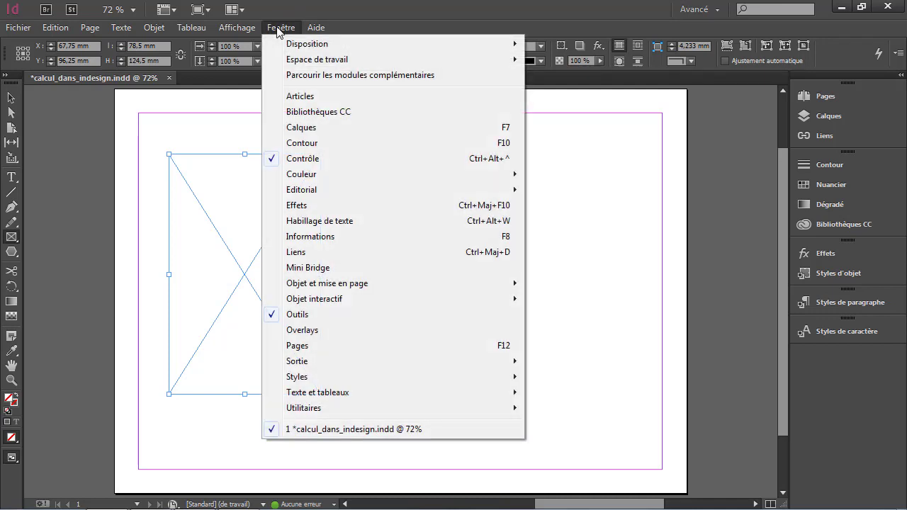
mouse_move(410, 285)
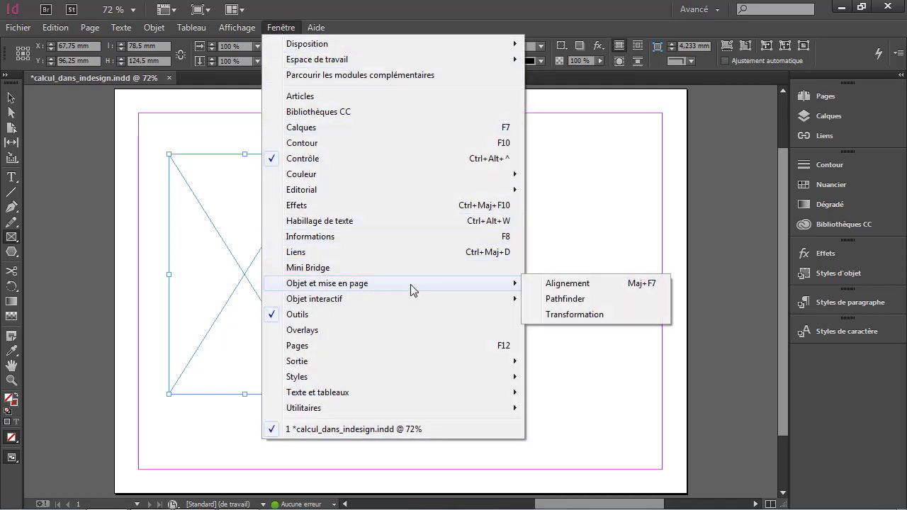
left_click(571, 316)
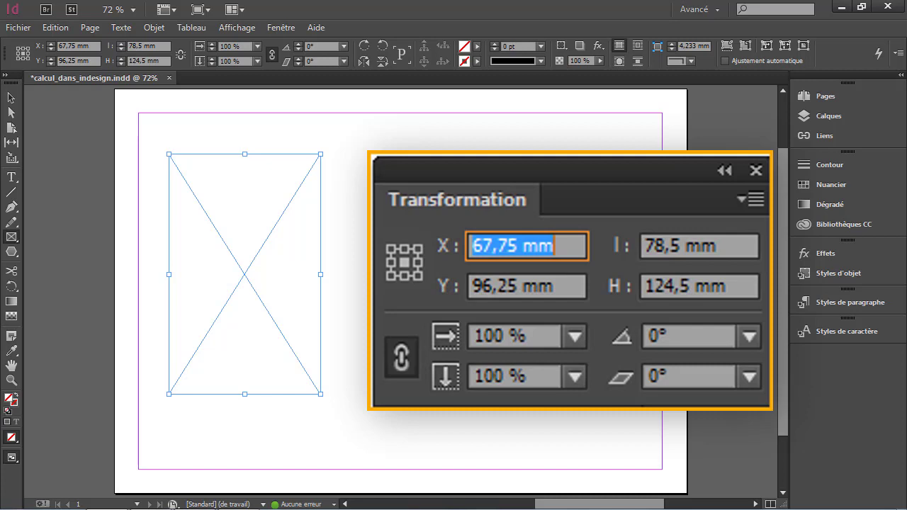
- Set the selected frame's width to 50 mm and its height to 40 mm
key("Tab")
key("Tab")
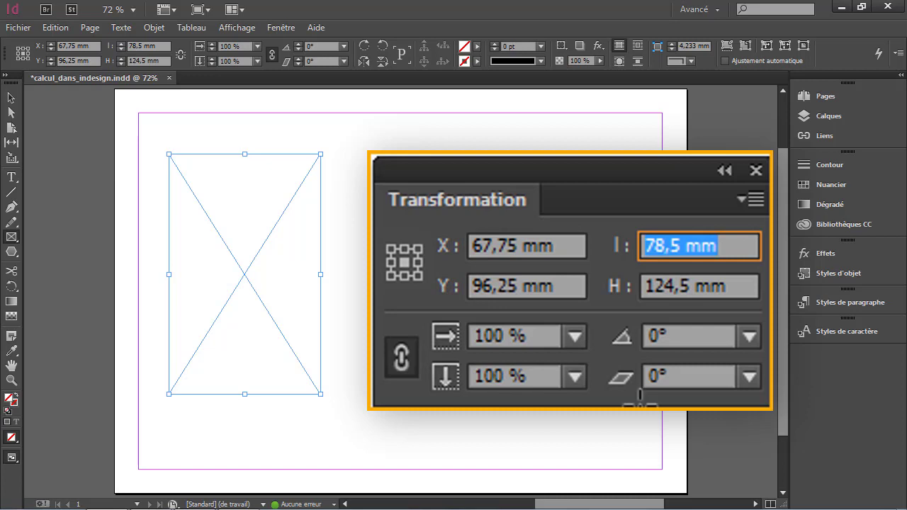
type("50")
key("Tab")
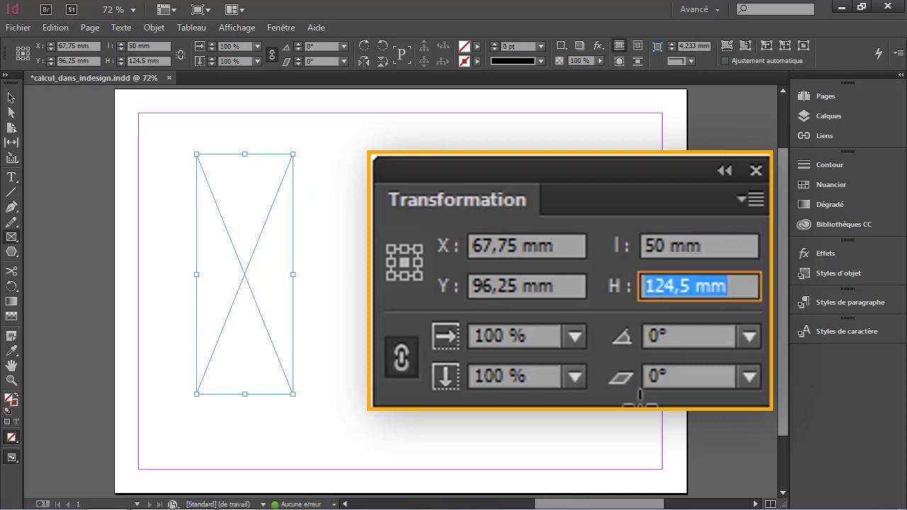
type("40")
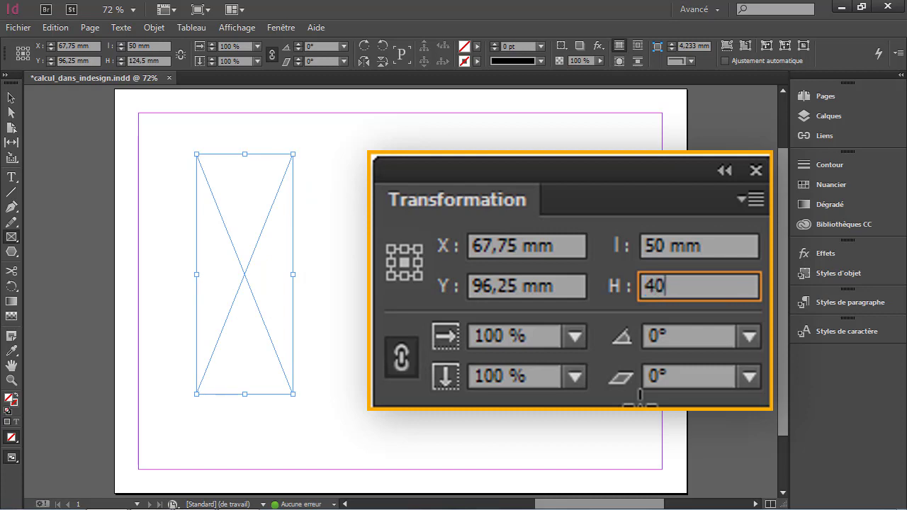
key("Tab")
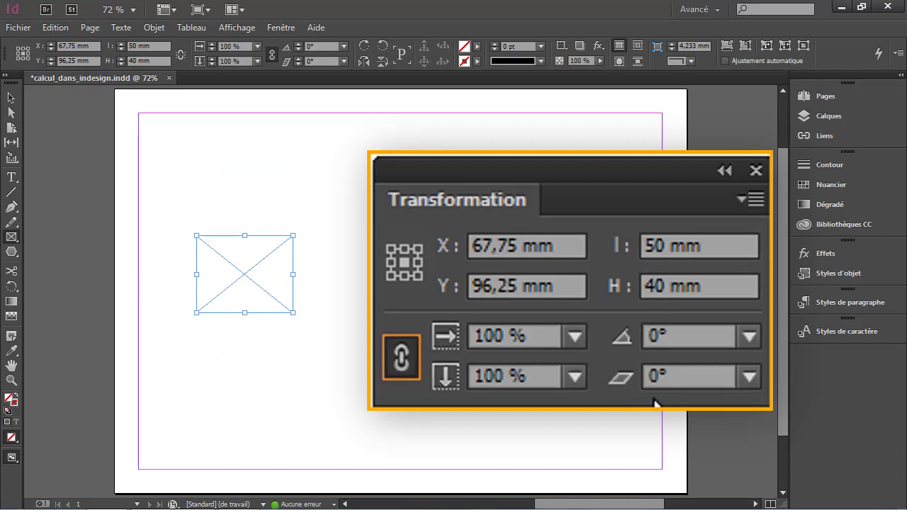
- Try multiplying the frame's width by 3 with a calculation, then undo the change
left_click(745, 245)
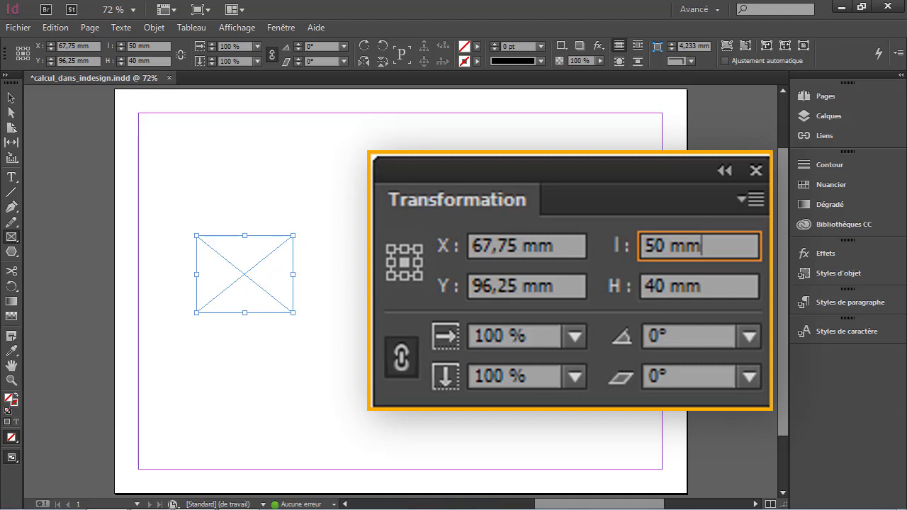
type("*3")
key("Tab")
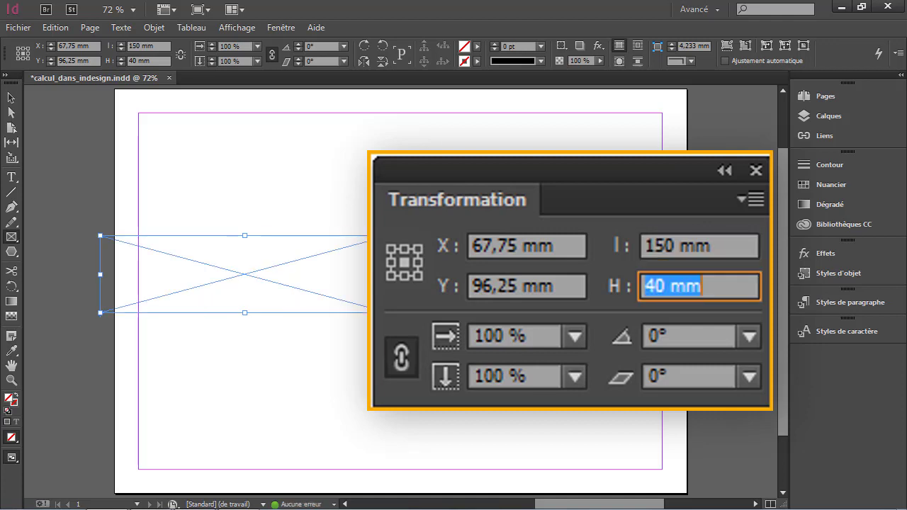
key("ctrl+z")
- Multiply the frame's width by 2,1 by appending *2,1 to the width value
left_click(730, 241)
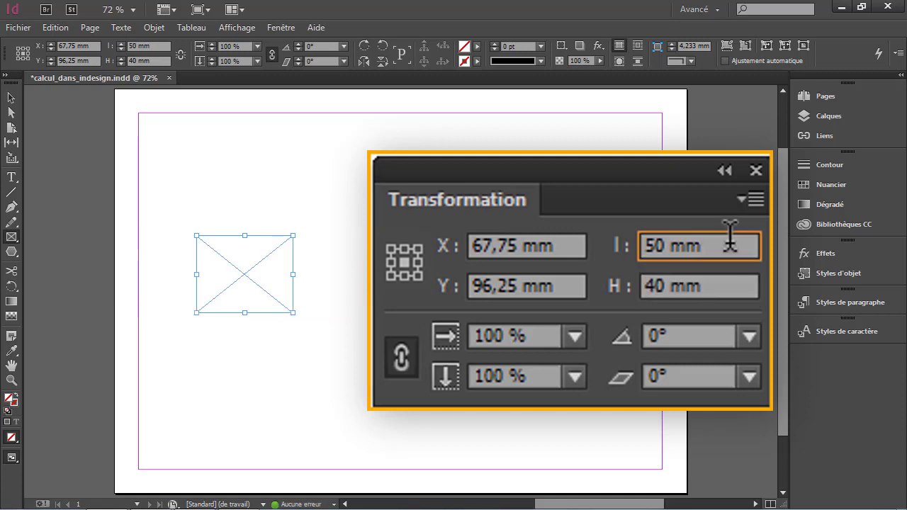
type("*2,1")
key("Return")
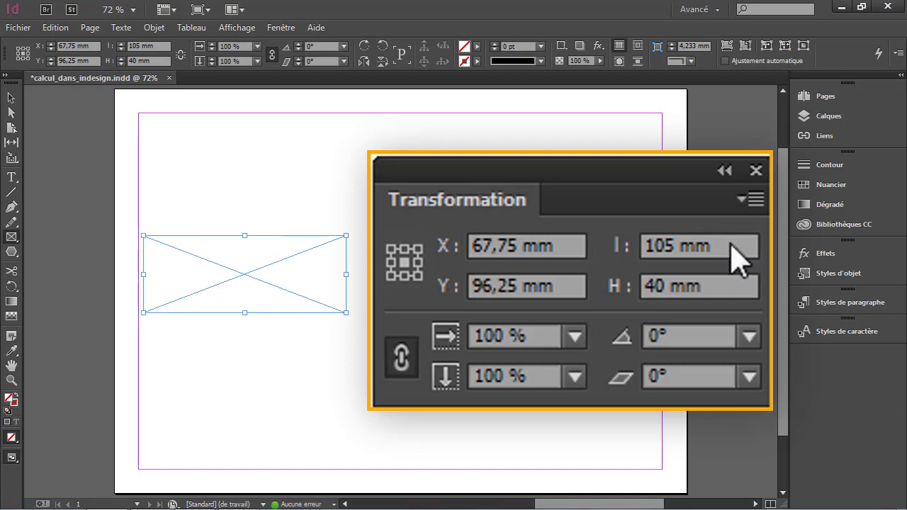
- Multiply the frame's height by 6/2 by appending *6/2 to the height value
left_click(720, 276)
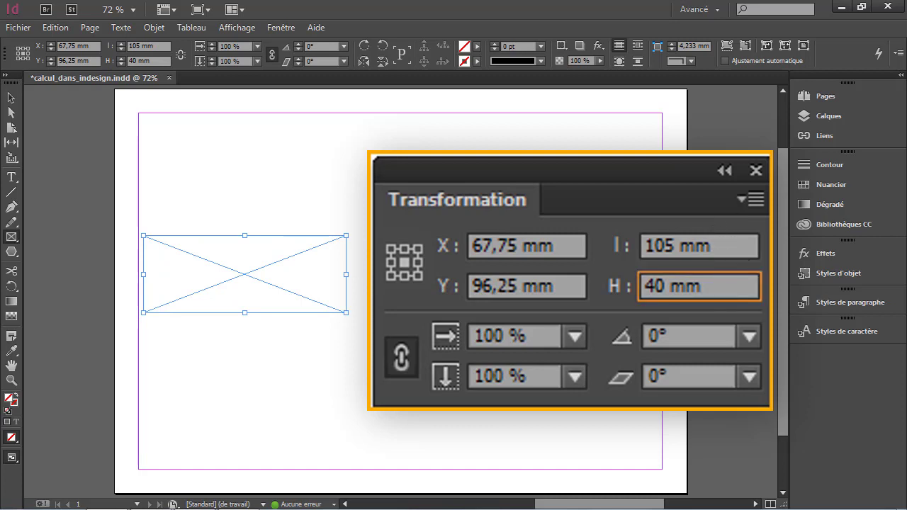
type("*6/2")
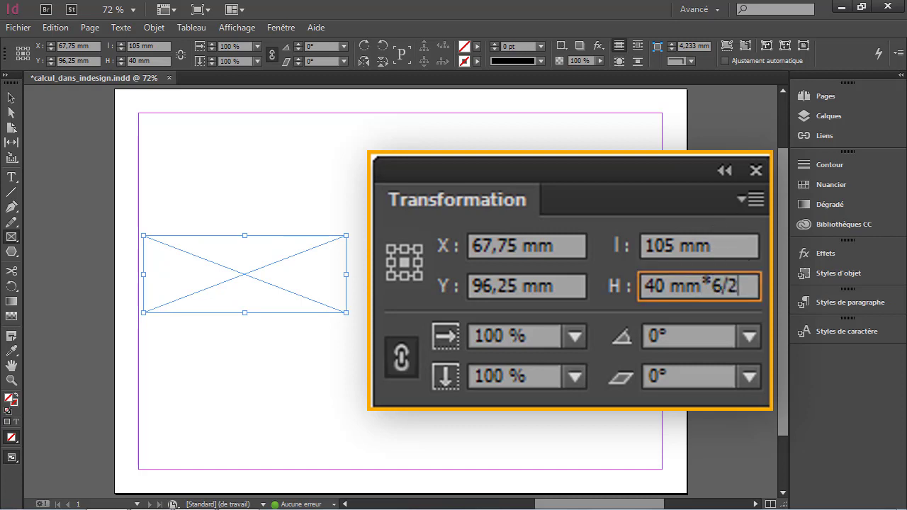
key("Return")
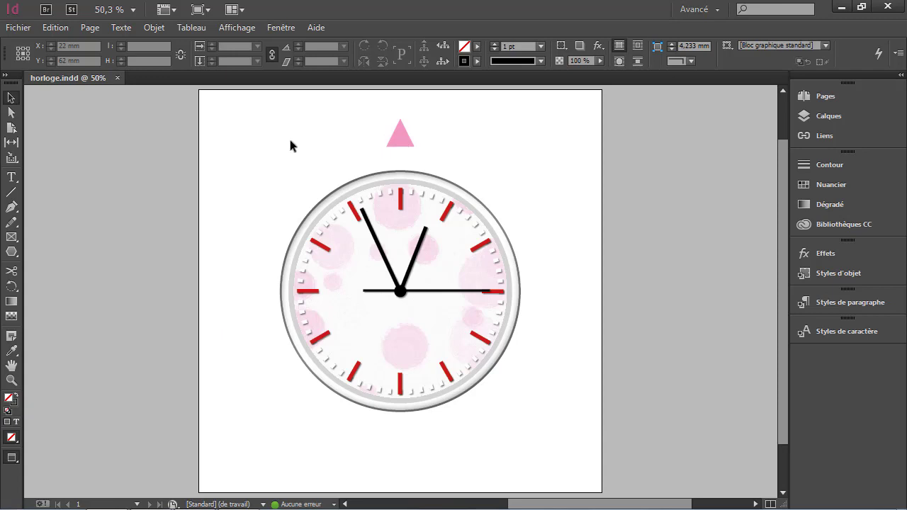
- Select the pink triangle and, with the Rotate tool, set the rotation centre at the clock's centre
left_click(396, 134)
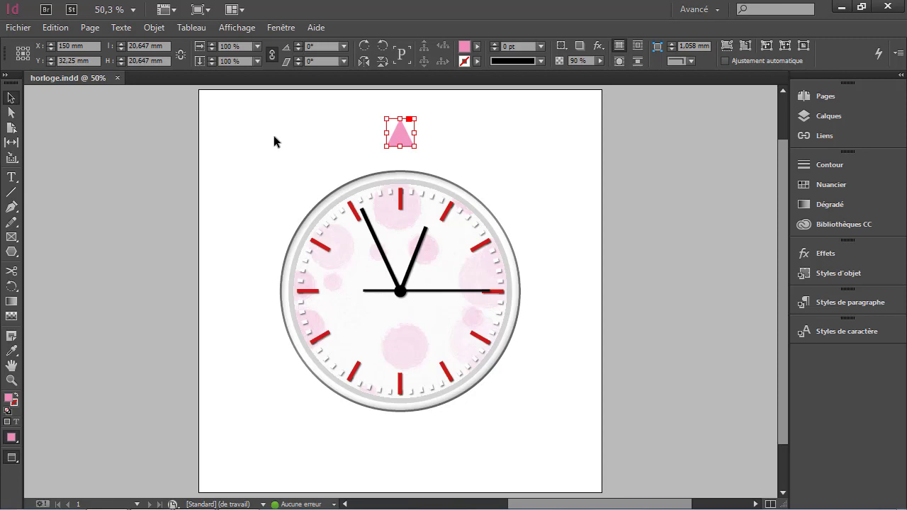
key("r")
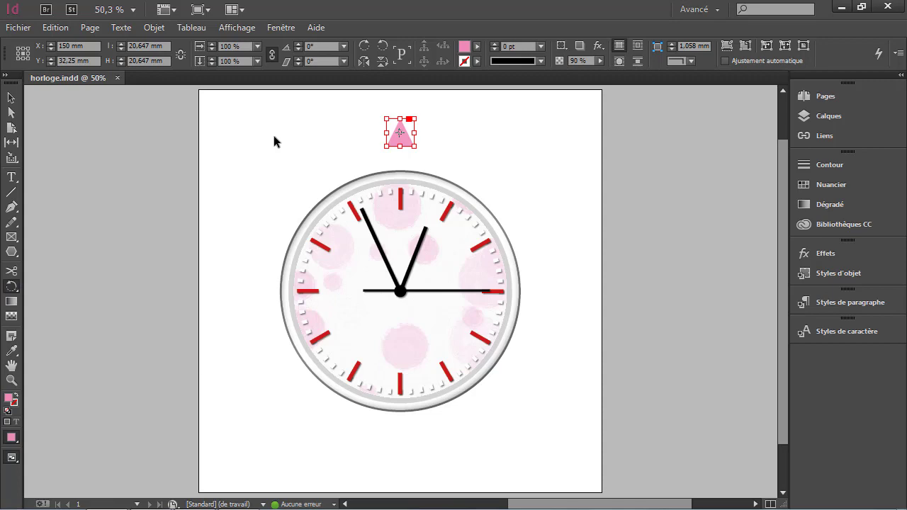
key("w")
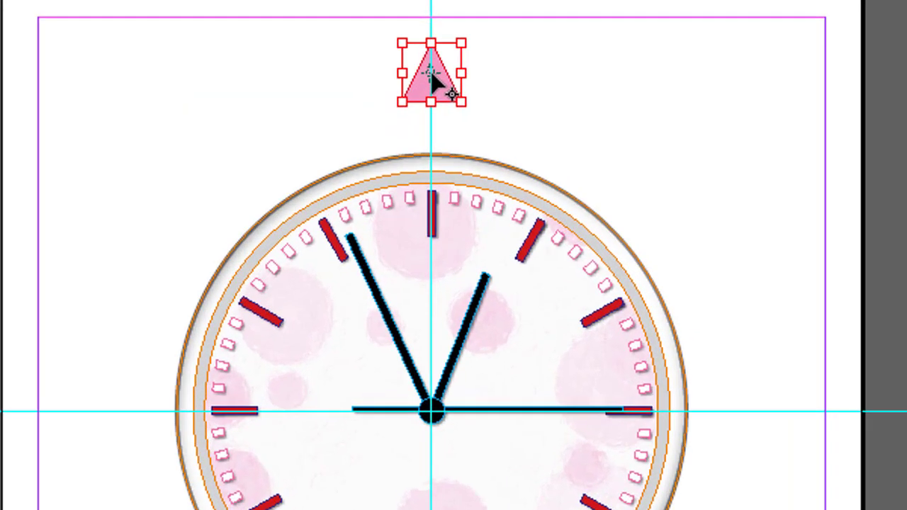
left_click(431, 410)
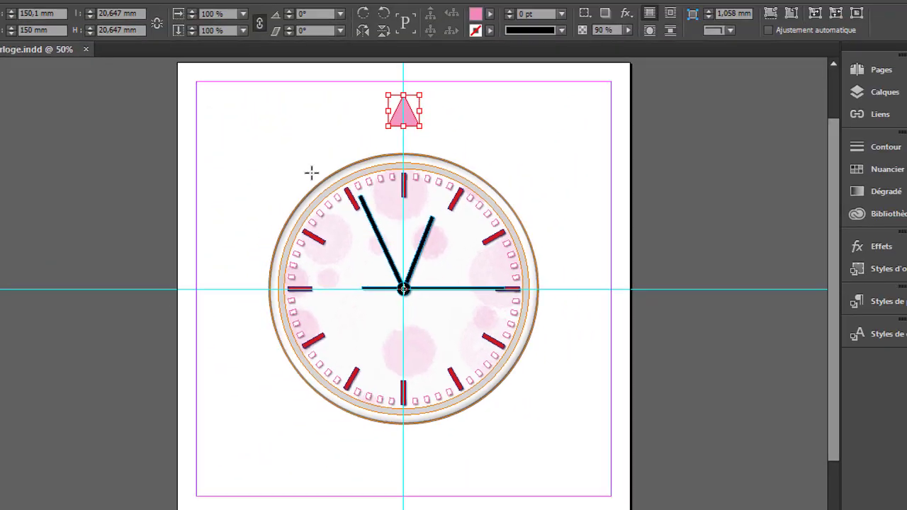
key("w")
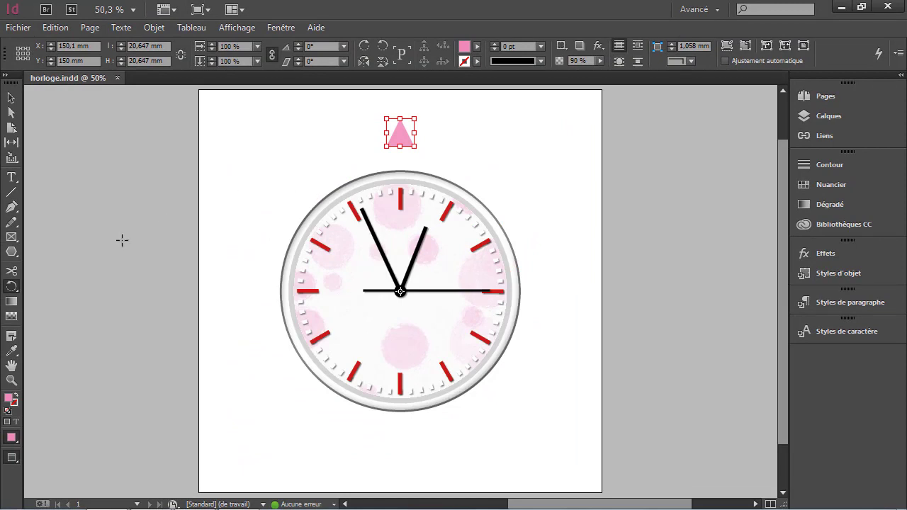
- Rotate a copy of the triangle by an angle of 360/20 degrees around the clock centre
double_click(12, 287)
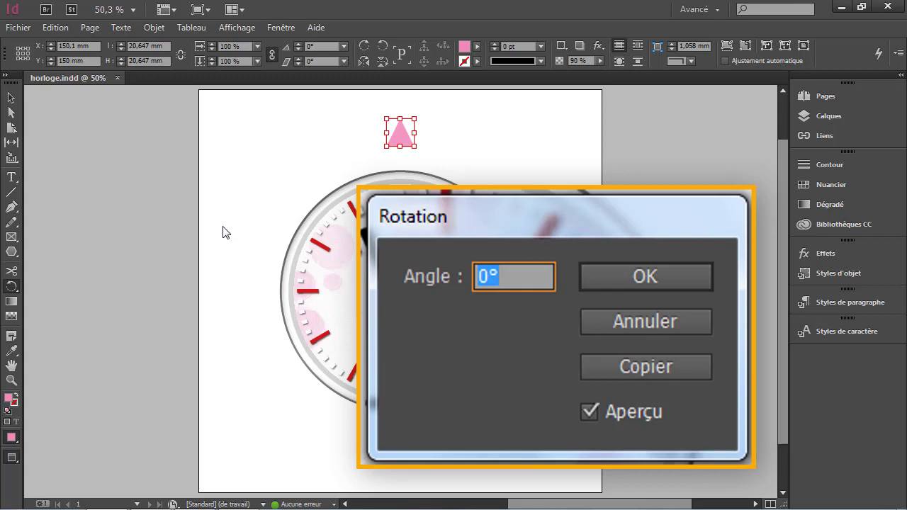
type("360")
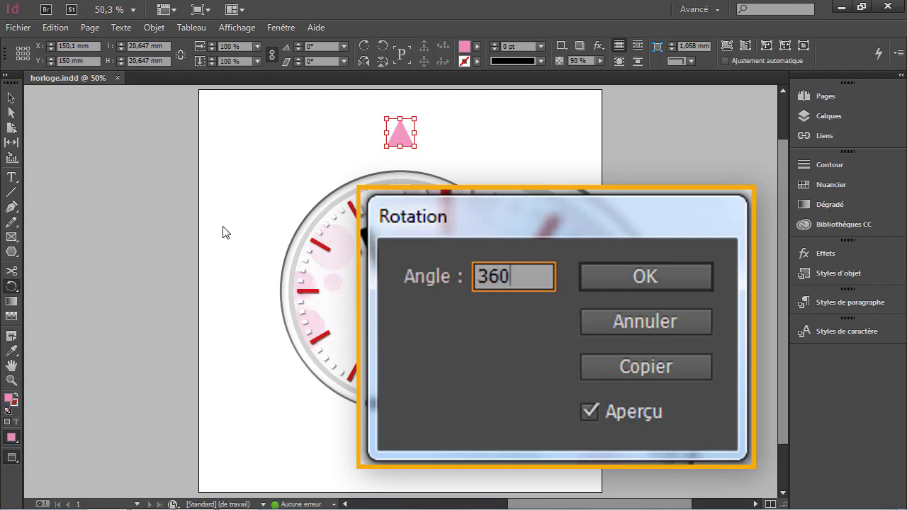
type("/20")
key("Tab")
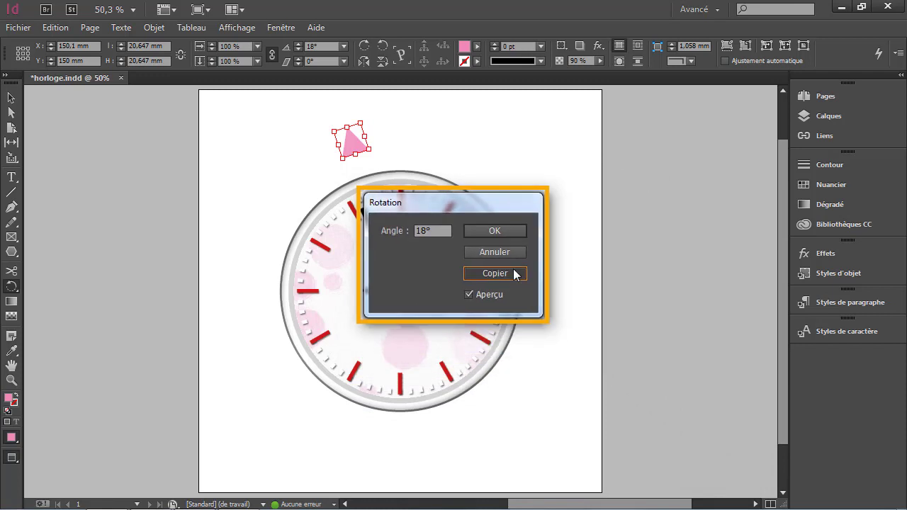
left_click(513, 269)
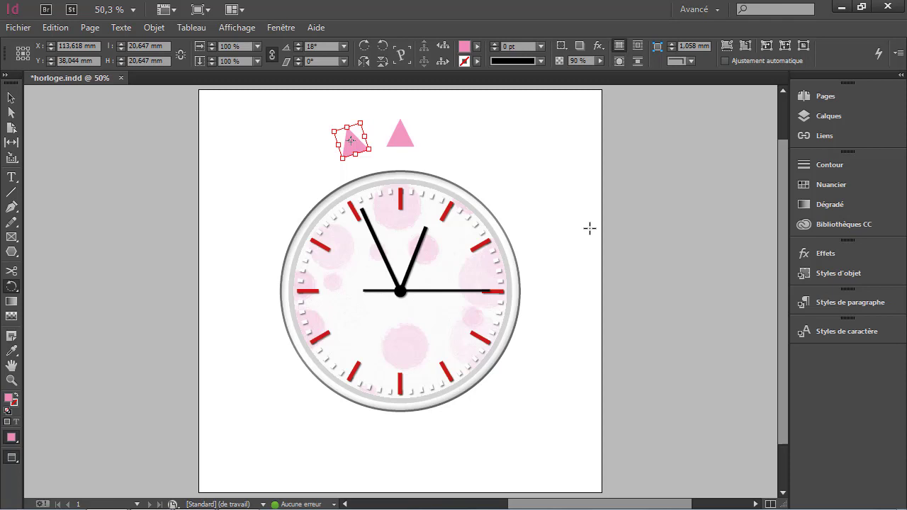
- Repeat the rotation copy using Répéter la transformation en séquence to add another triangle
left_click(154, 27)
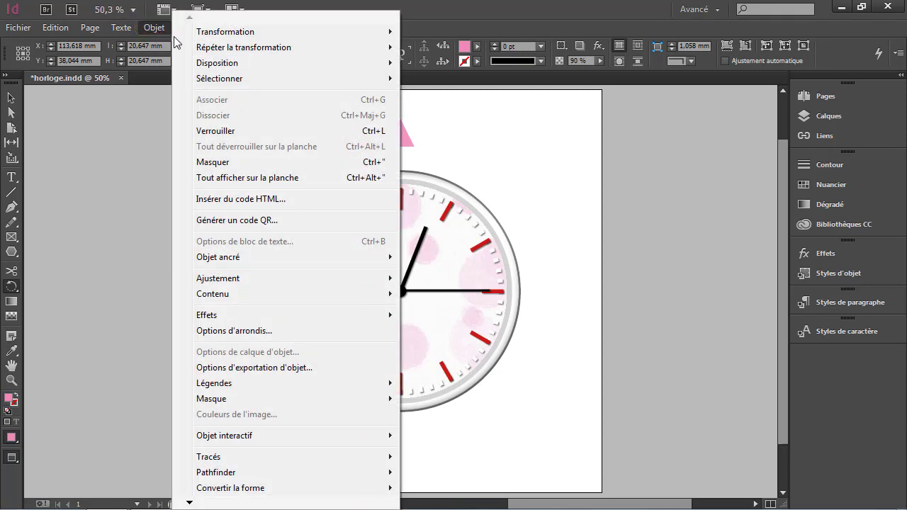
mouse_move(249, 49)
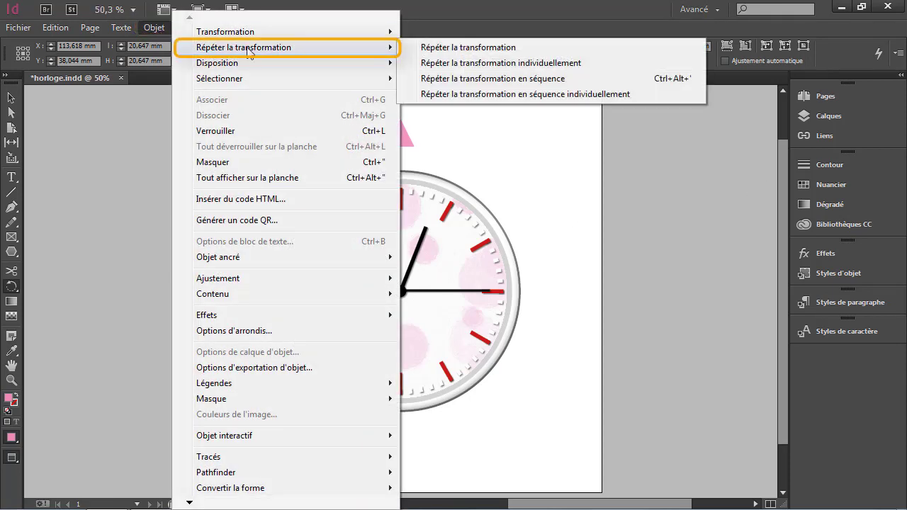
left_click(486, 84)
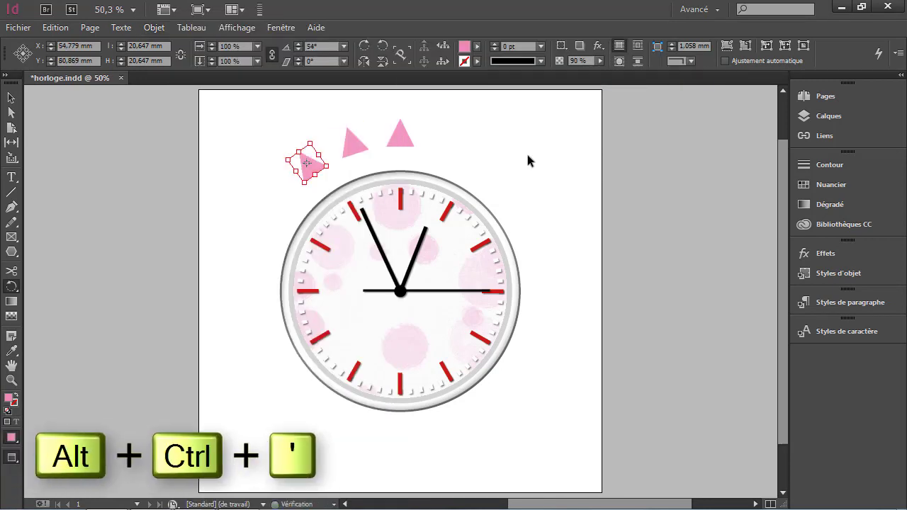
- Repeat the sequenced transformation eight more times to continue the ring of triangles around the clock
key("ctrl+alt+apostrophe")
key("ctrl+alt+apostrophe")
key("ctrl+alt+apostrophe")
key("ctrl+alt+apostrophe")
key("ctrl+alt+apostrophe")
key("ctrl+alt+apostrophe")
key("ctrl+alt+apostrophe")
key("ctrl+alt+apostrophe")
key("ctrl+alt+apostrophe")
key("ctrl+alt+apostrophe")
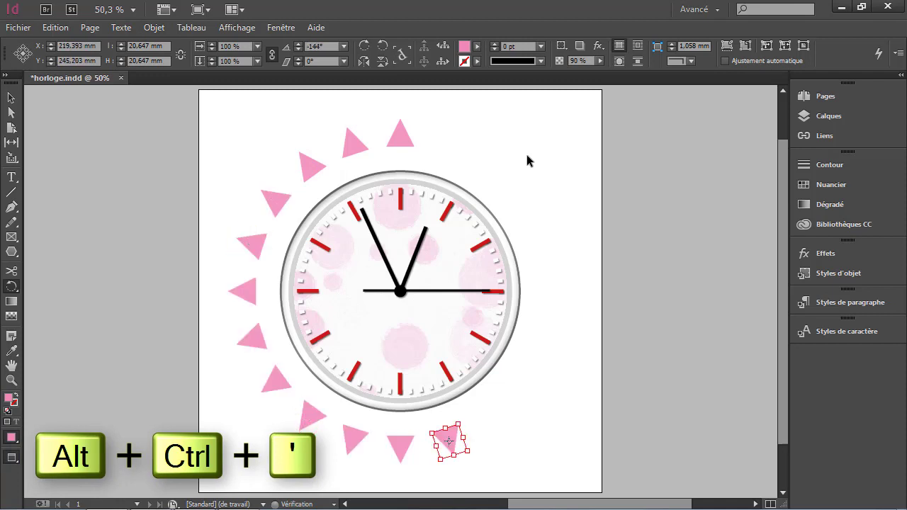
key("ctrl+alt+apostrophe")
key("ctrl+alt+apostrophe")
key("ctrl+alt+apostrophe")
key("ctrl+alt+apostrophe")
key("ctrl+alt+apostrophe")
key("ctrl+alt+apostrophe")
key("ctrl+alt+apostrophe")
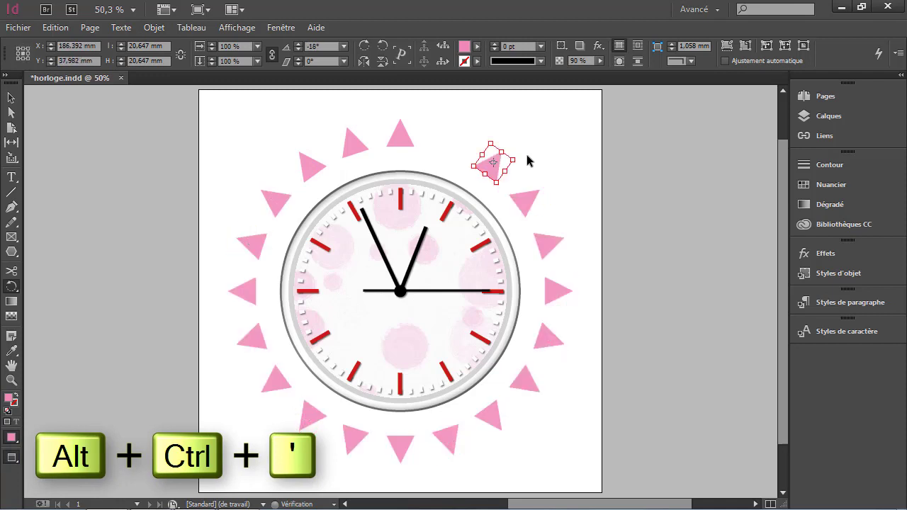